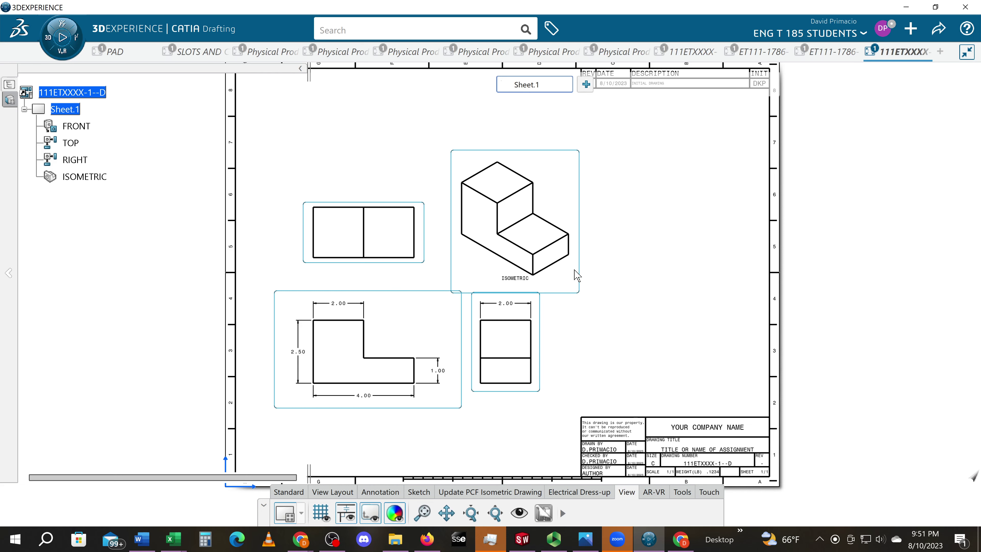
# Zoom the sheet in so the L-shaped block's isometric view appears in close-up.
pyautogui.moveTo(575, 273)
pyautogui.mouseDown(button='middle')
pyautogui.moveTo(477, 373)
pyautogui.moveTo(479, 339)
pyautogui.moveTo(433, 348)
pyautogui.moveTo(538, 233)
pyautogui.moveTo(643, 300)
pyautogui.moveTo(645, 320)
pyautogui.moveTo(575, 317)
pyautogui.moveTo(611, 332)
pyautogui.mouseUp(button='middle')
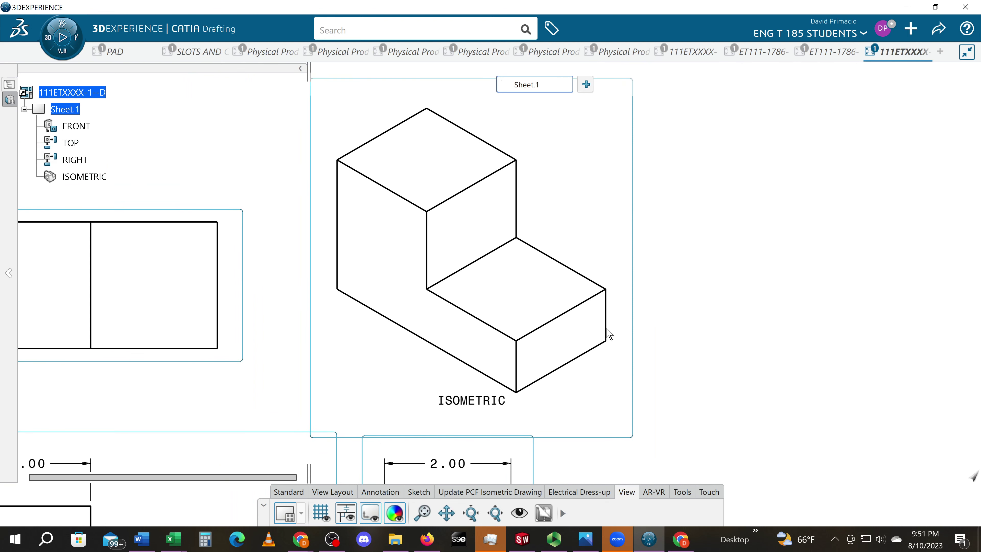
# Dimension the isometric block's bottom-left (.33'), left vertical (.21') and lower-right (.17') edges.
pyautogui.click(367, 494)
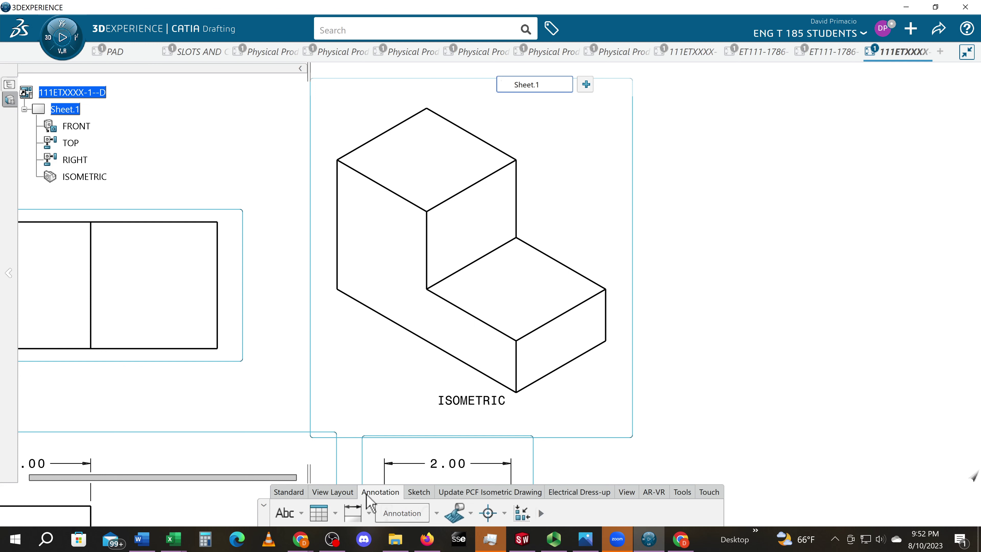
pyautogui.click(369, 513)
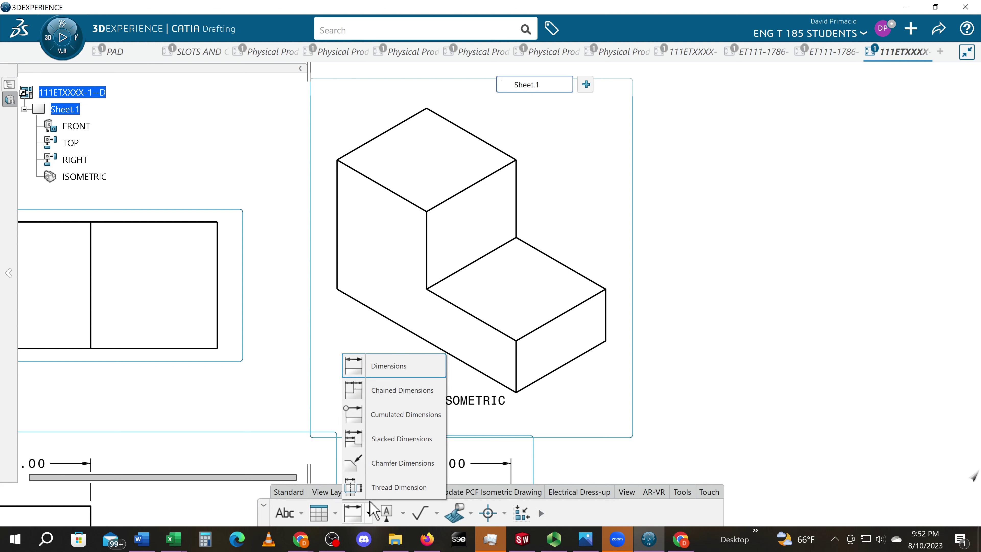
pyautogui.click(387, 365)
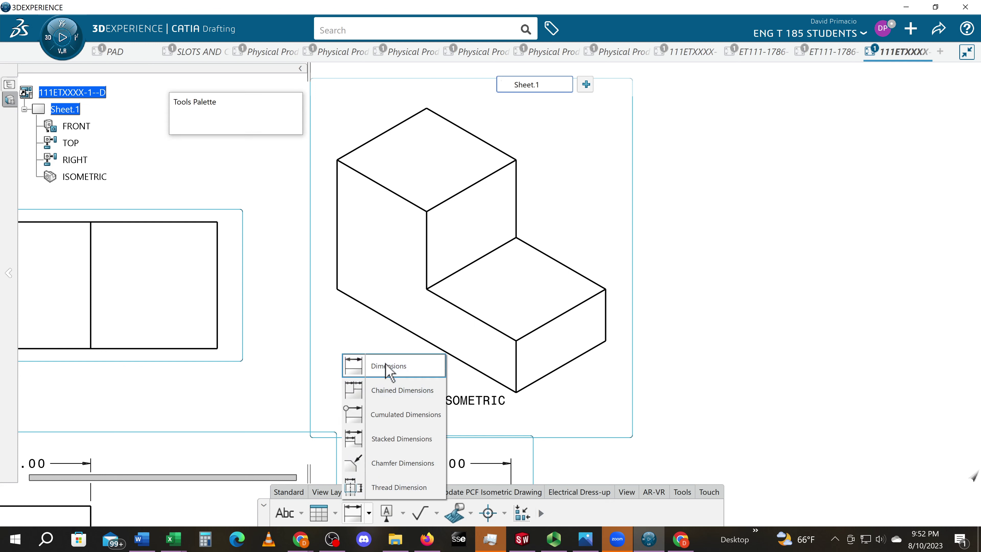
pyautogui.click(401, 326)
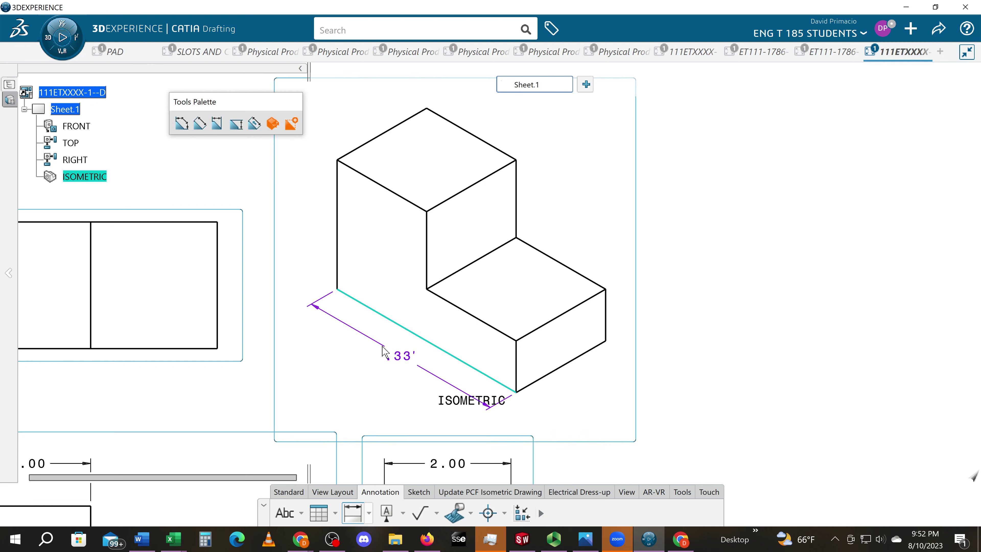
pyautogui.click(361, 367)
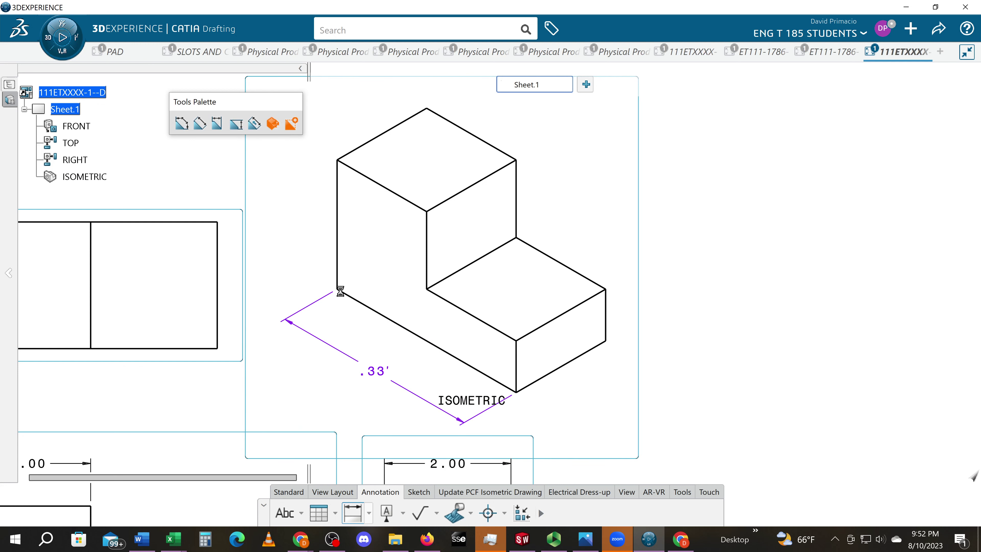
pyautogui.click(337, 255)
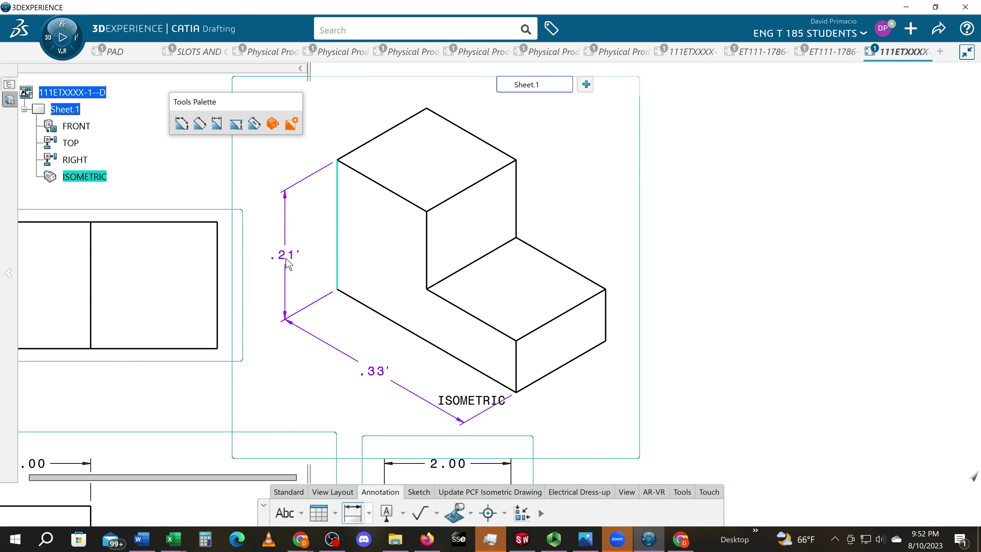
pyautogui.click(286, 259)
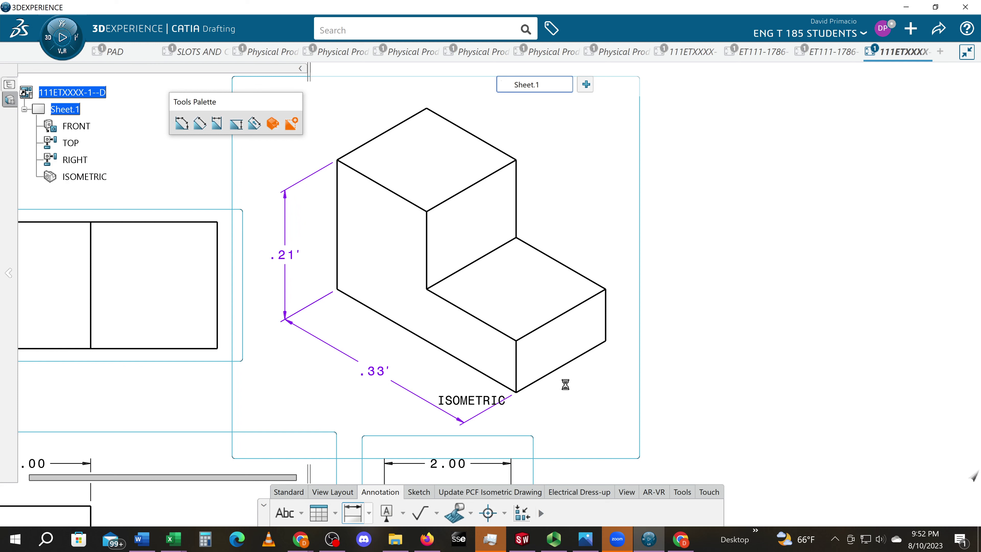
pyautogui.click(560, 365)
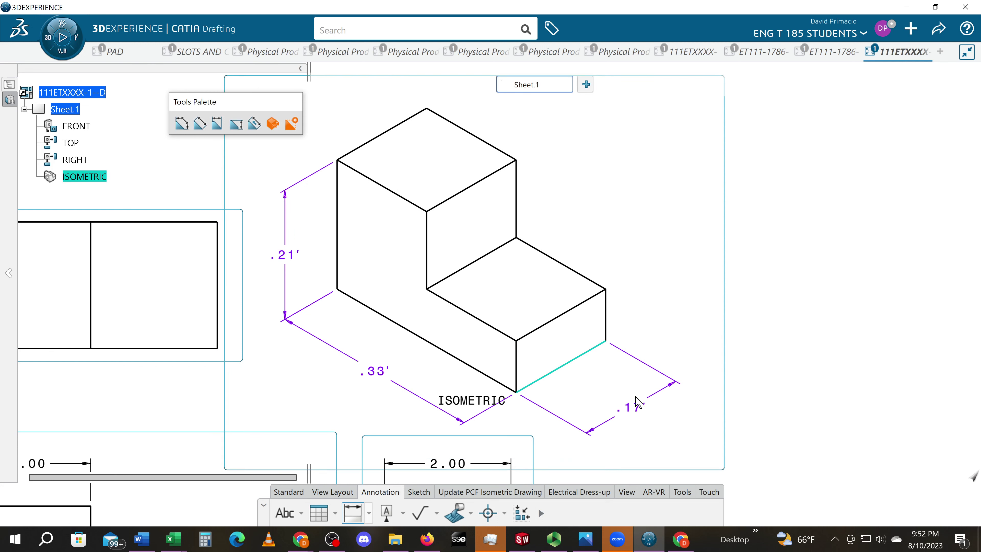
pyautogui.click(615, 398)
pyautogui.moveTo(313, 374)
pyautogui.mouseDown(button='middle')
pyautogui.moveTo(403, 372)
pyautogui.moveTo(464, 350)
pyautogui.moveTo(378, 386)
pyautogui.moveTo(365, 423)
pyautogui.moveTo(361, 415)
pyautogui.mouseUp(button='middle')
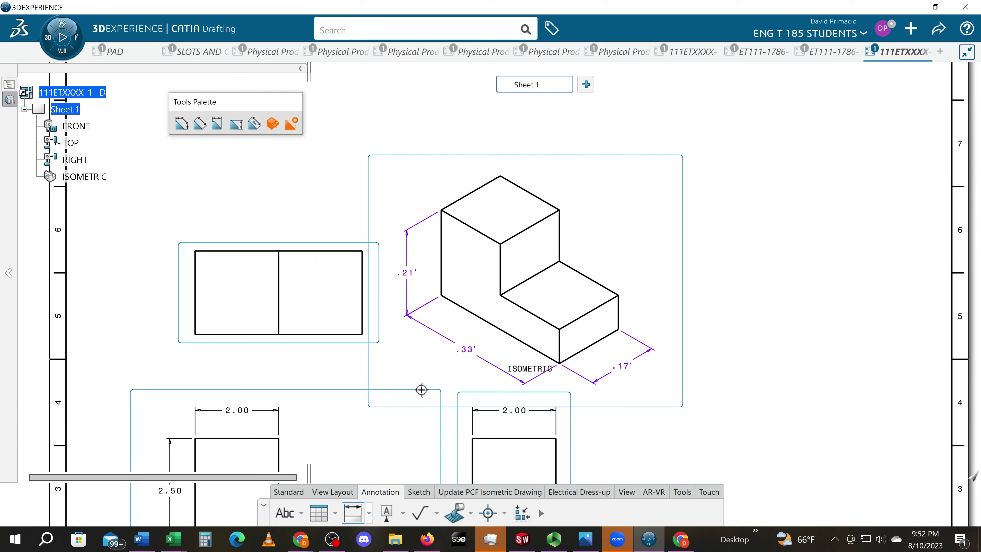
# Move the ISOMETRIC label below the block's lower-left, clear of the .33' dimension.
pyautogui.moveTo(420, 389)
pyautogui.mouseDown(button='middle')
pyautogui.moveTo(398, 423)
pyautogui.moveTo(436, 389)
pyautogui.mouseUp(button='middle')
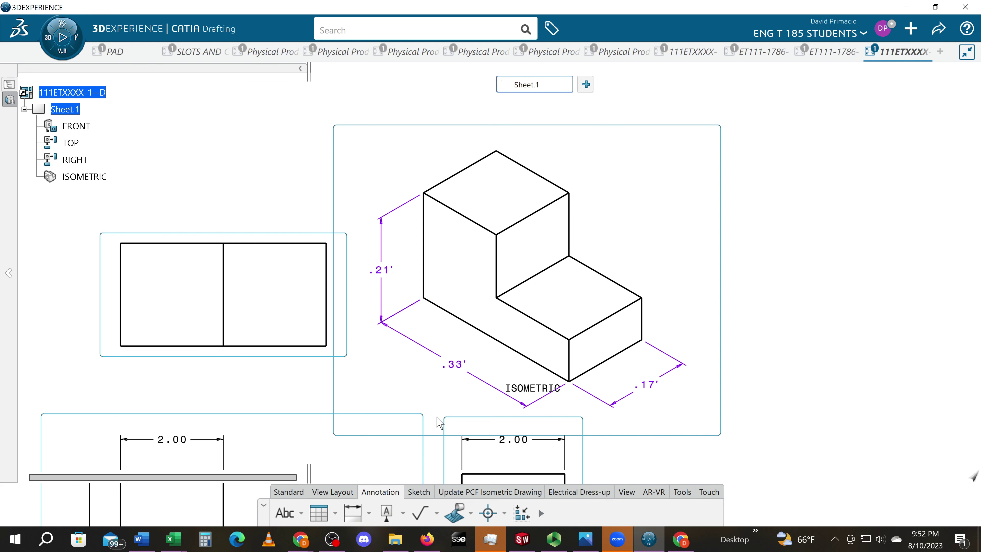
pyautogui.doubleClick(522, 391)
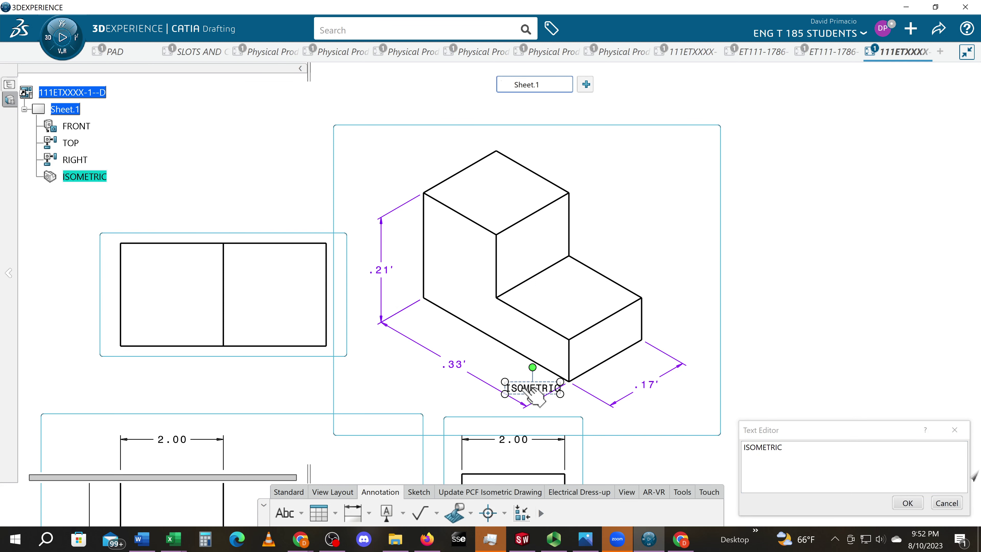
pyautogui.press('Escape')
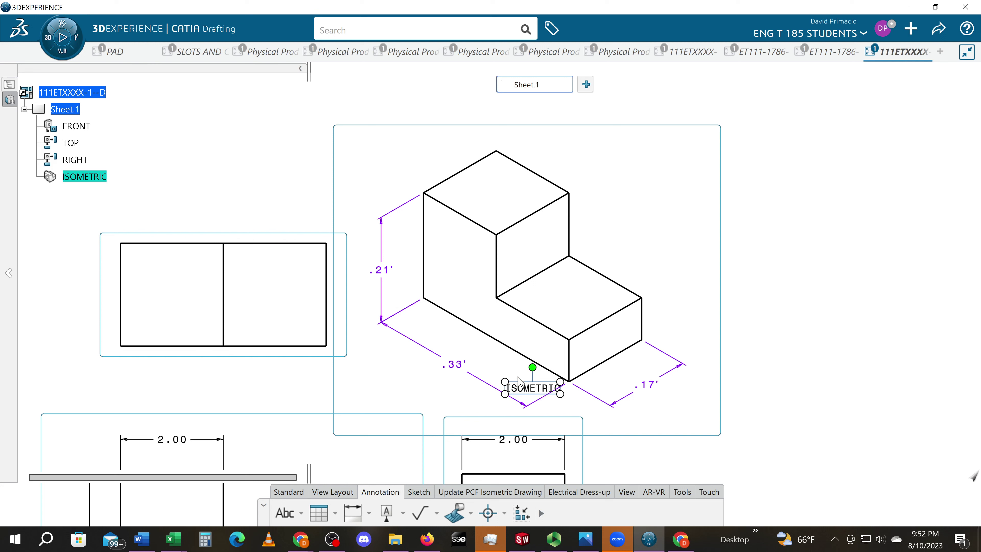
pyautogui.moveTo(536, 370); pyautogui.dragTo(448, 413)
pyautogui.hotkey('ctrl', 'z')
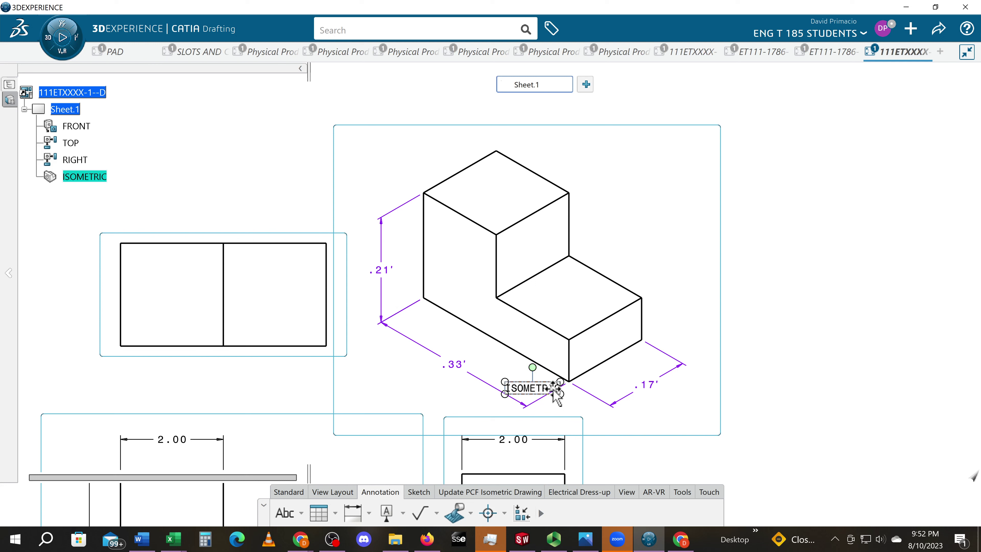
pyautogui.moveTo(550, 390); pyautogui.dragTo(431, 391)
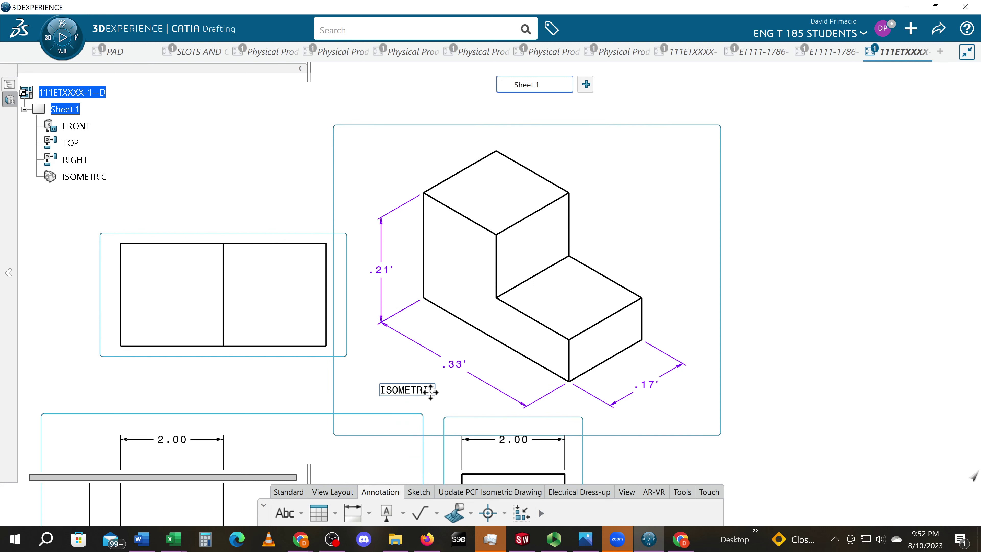
pyautogui.moveTo(551, 328)
pyautogui.mouseDown(button='middle')
pyautogui.moveTo(566, 298)
pyautogui.moveTo(559, 296)
pyautogui.moveTo(541, 335)
pyautogui.moveTo(541, 309)
pyautogui.moveTo(476, 319)
pyautogui.moveTo(507, 307)
pyautogui.moveTo(482, 357)
pyautogui.moveTo(541, 290)
pyautogui.mouseUp(button='middle')
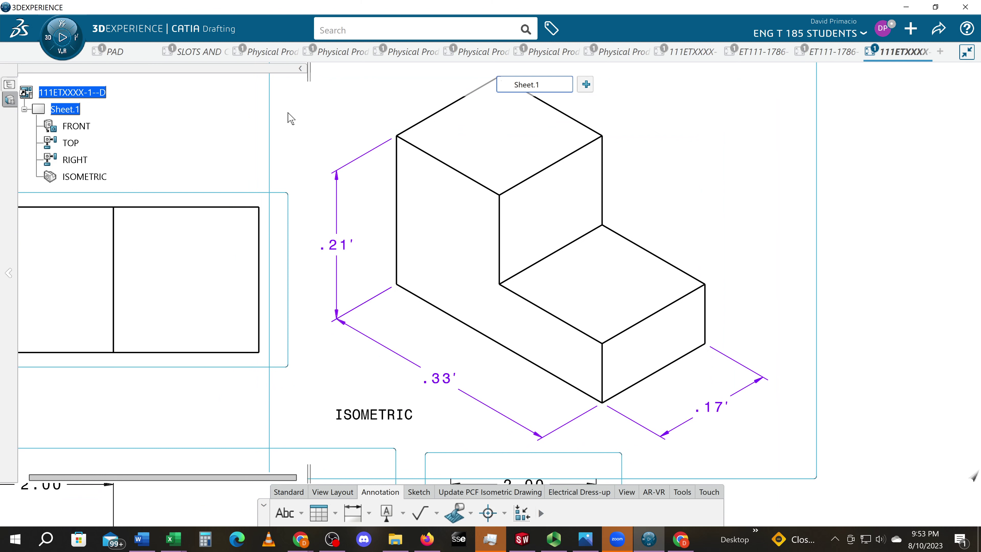
# Switch the isometric dimensions to NUM.DINC with 0.01 precision, reading 2.50, 4.00 and 2.00.
pyautogui.click(801, 456)
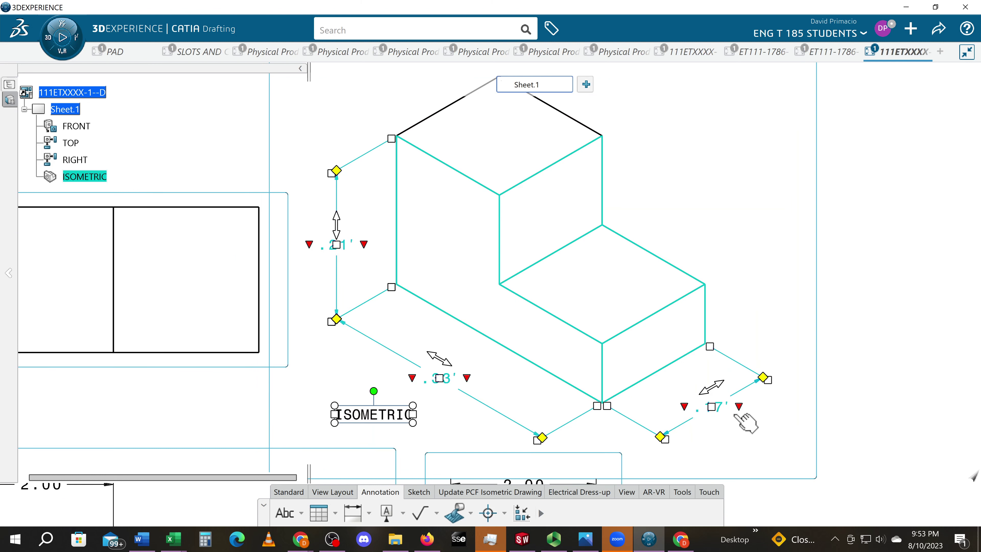
pyautogui.rightClick(724, 407)
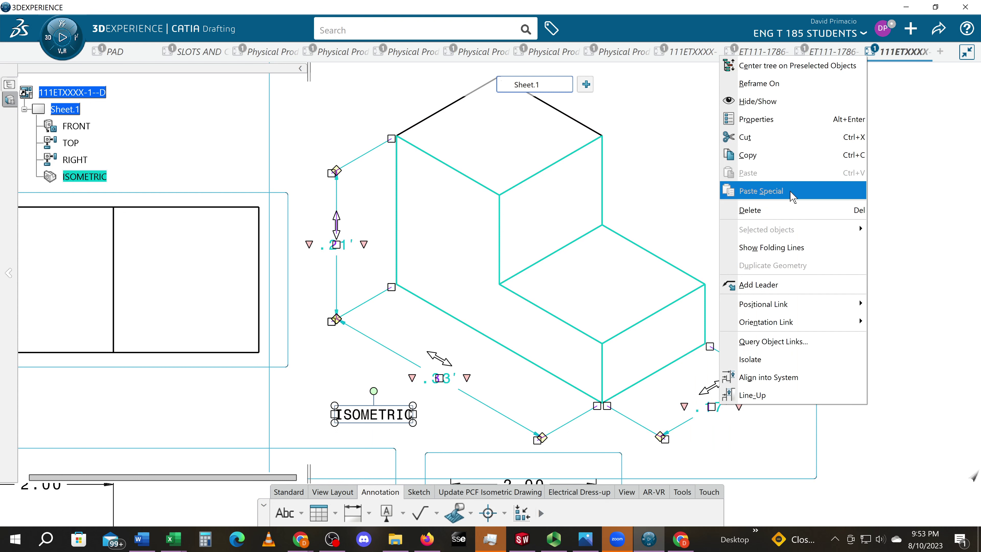
pyautogui.click(799, 120)
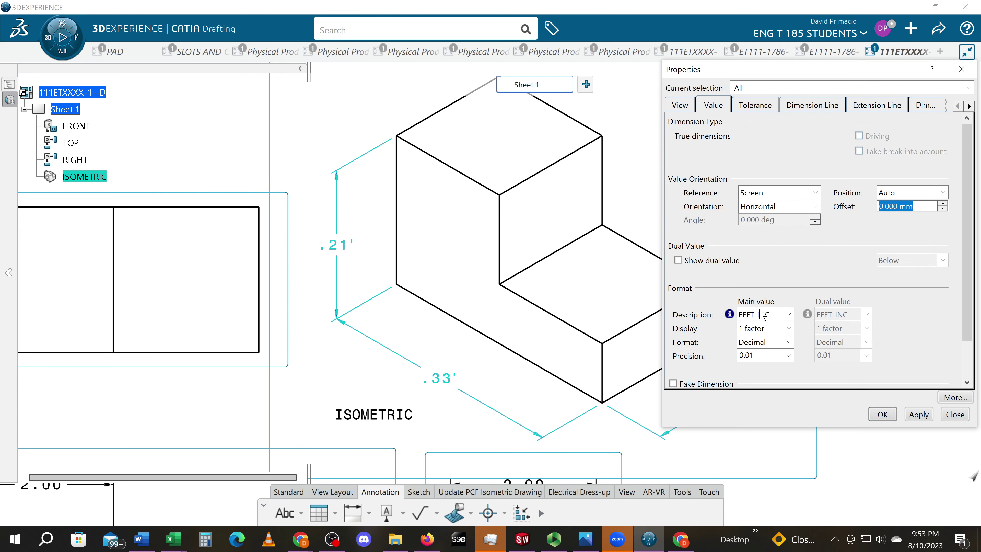
pyautogui.click(767, 315)
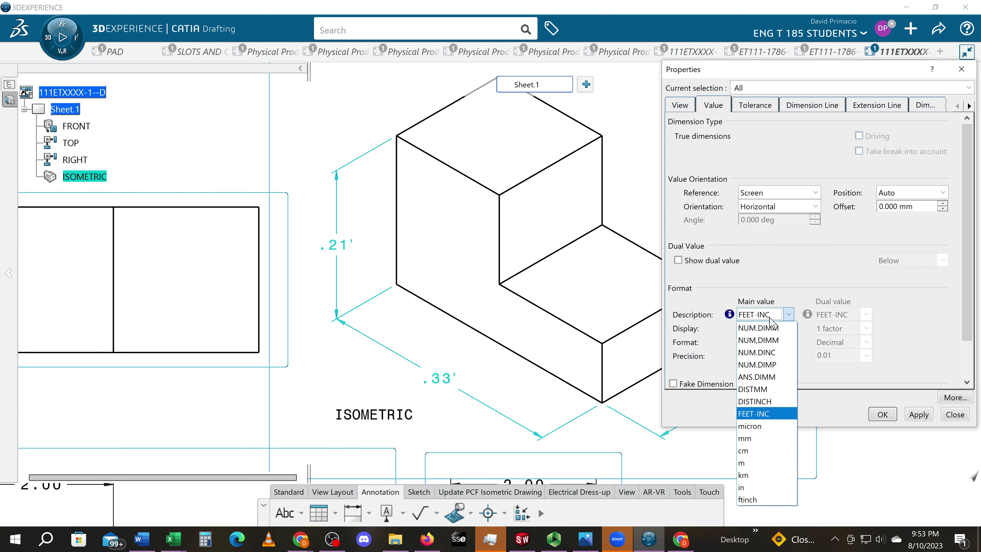
pyautogui.click(768, 352)
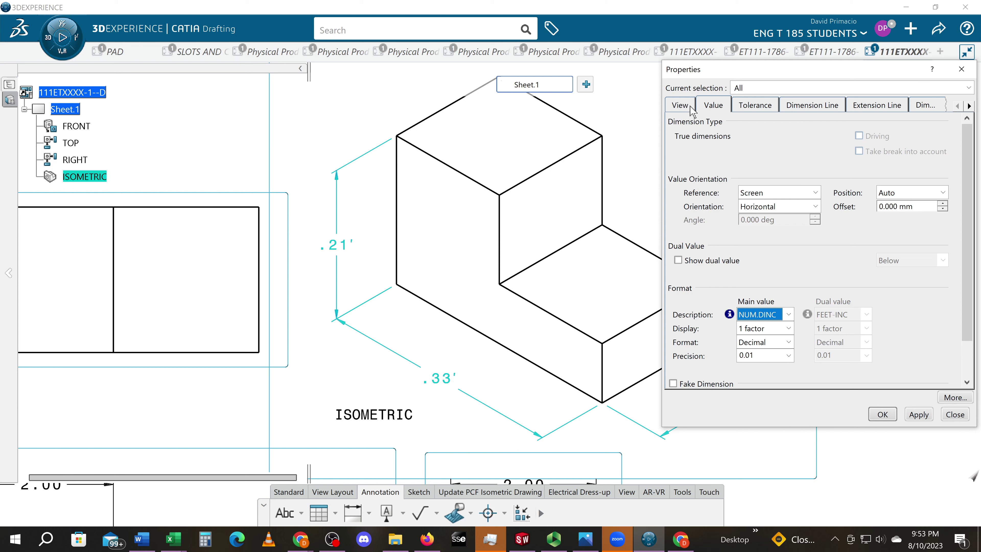
pyautogui.click(713, 110)
pyautogui.click(887, 417)
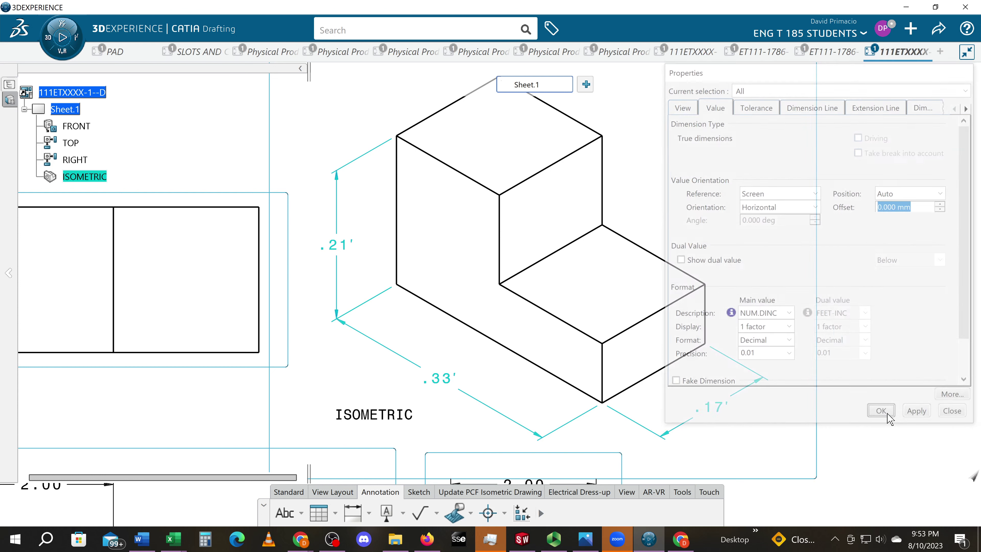
# Enclose the lower-right 2.00 depth dimension in parentheses so it reads ( 2.00 ).
pyautogui.moveTo(619, 408)
pyautogui.mouseDown(button='middle')
pyautogui.moveTo(617, 354)
pyautogui.moveTo(606, 351)
pyautogui.mouseUp(button='middle')
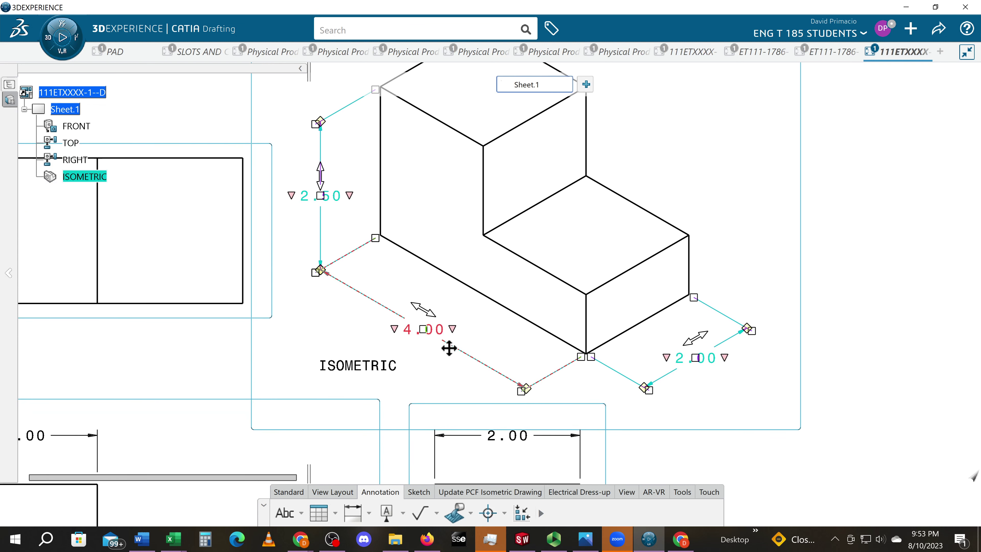
pyautogui.moveTo(447, 346); pyautogui.dragTo(446, 376, button='middle')
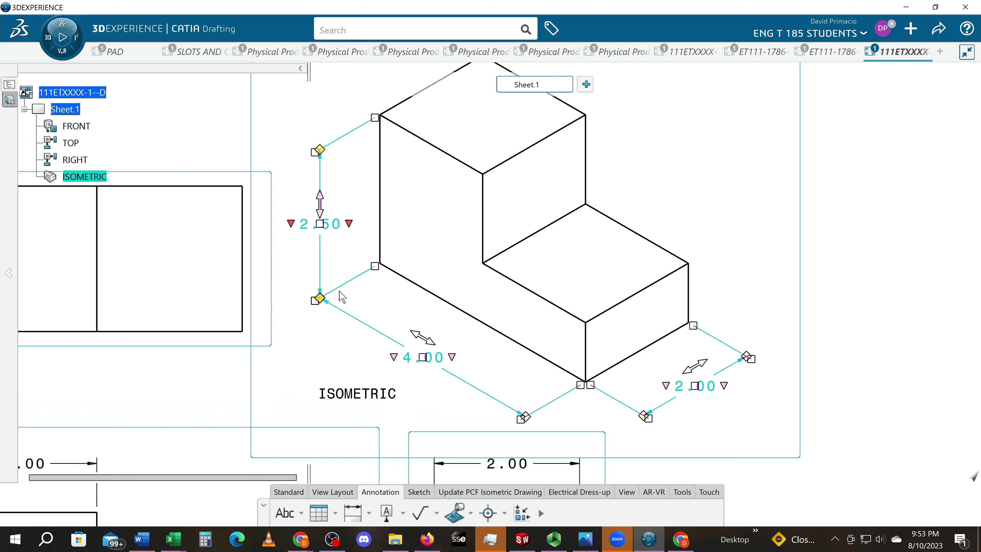
pyautogui.click(666, 386)
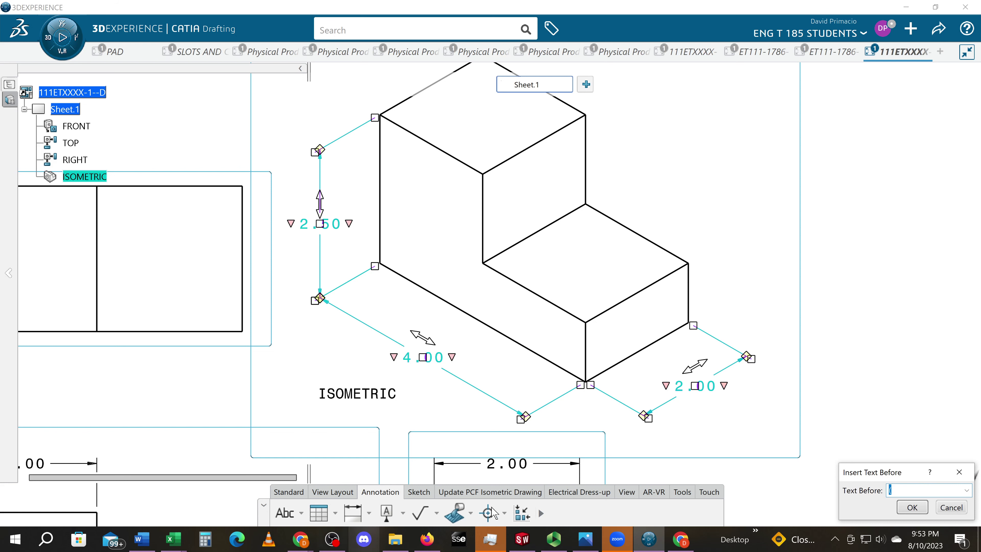
pyautogui.press('Return')
pyautogui.click(724, 385)
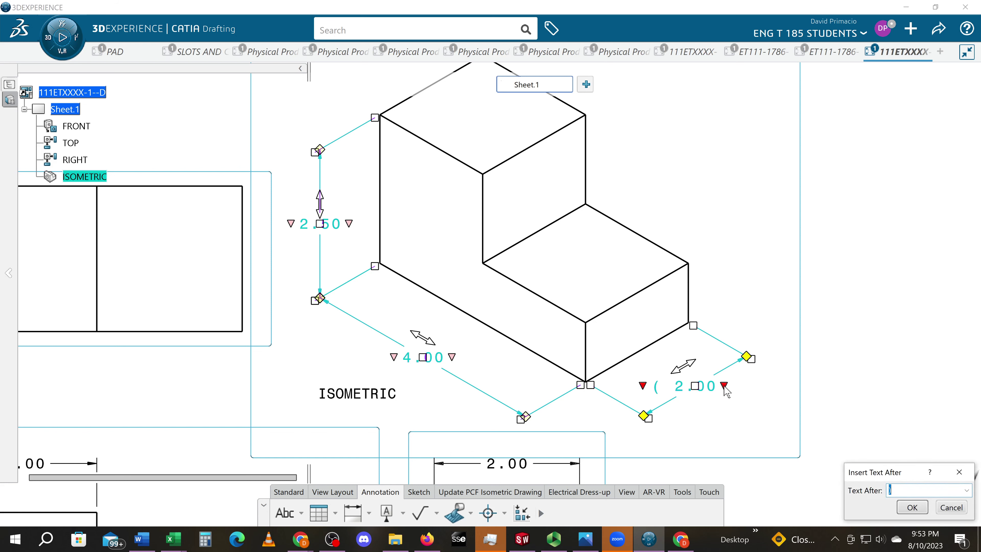
pyautogui.press('Return')
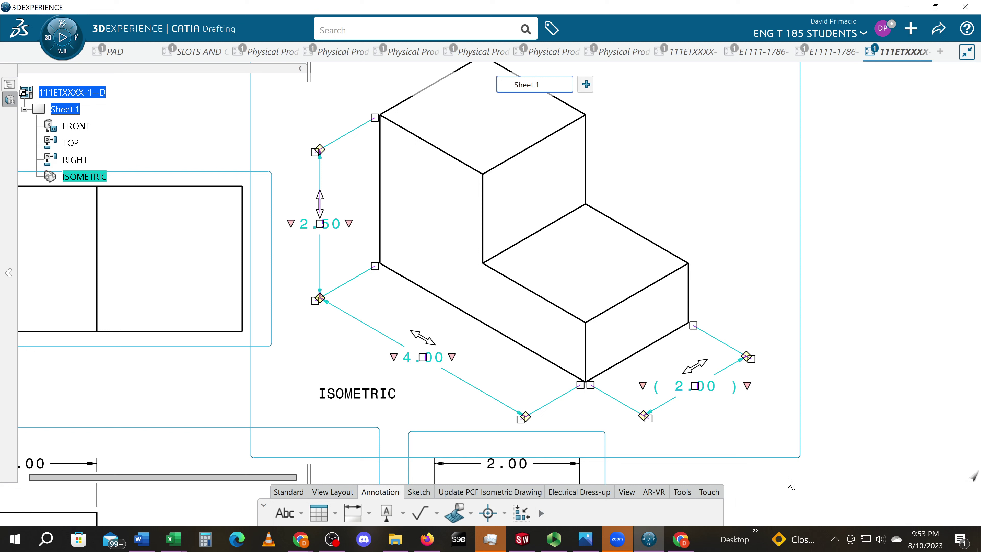
# Save the drawing with Ctrl+S.
pyautogui.click(790, 483)
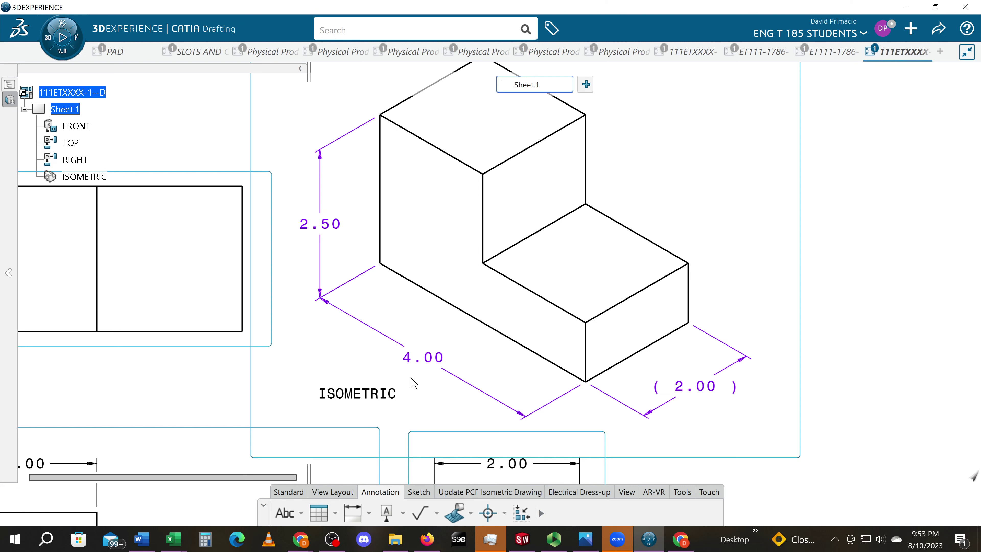
pyautogui.hotkey('ctrl', 's')
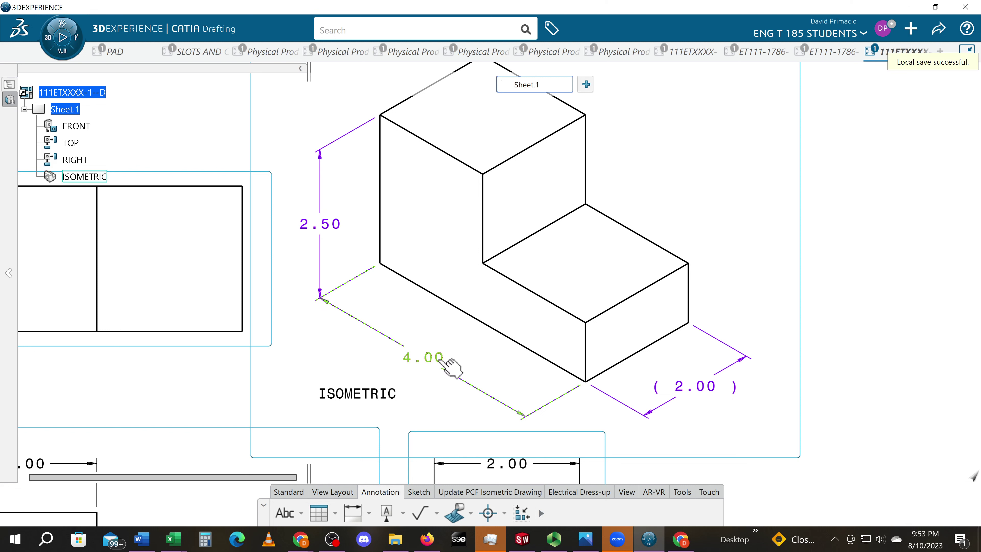
pyautogui.click(443, 361)
# Add ( and ) as associated texts around the 4.00 dimension so it reads ( 4.00 ).
pyautogui.rightClick(444, 365)
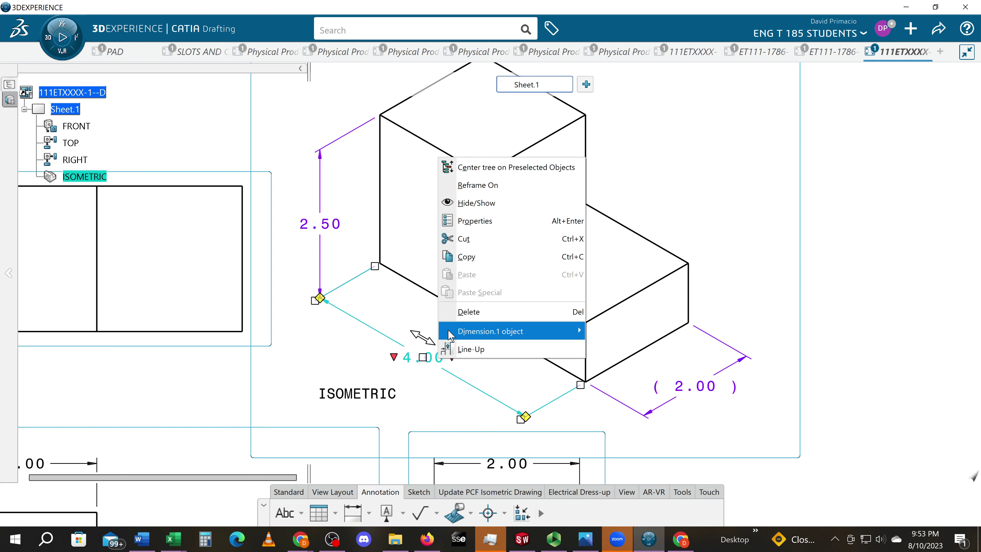
pyautogui.click(464, 222)
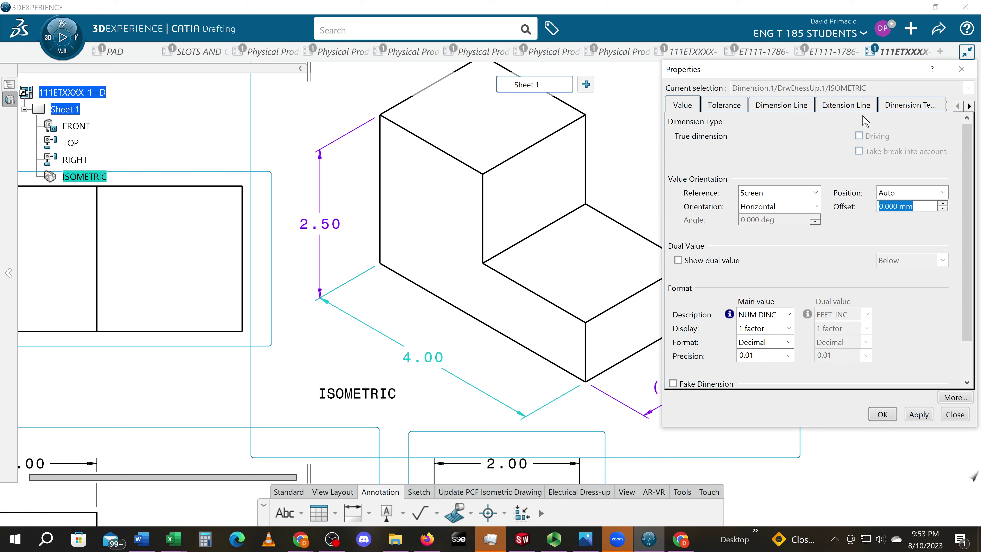
pyautogui.click(918, 112)
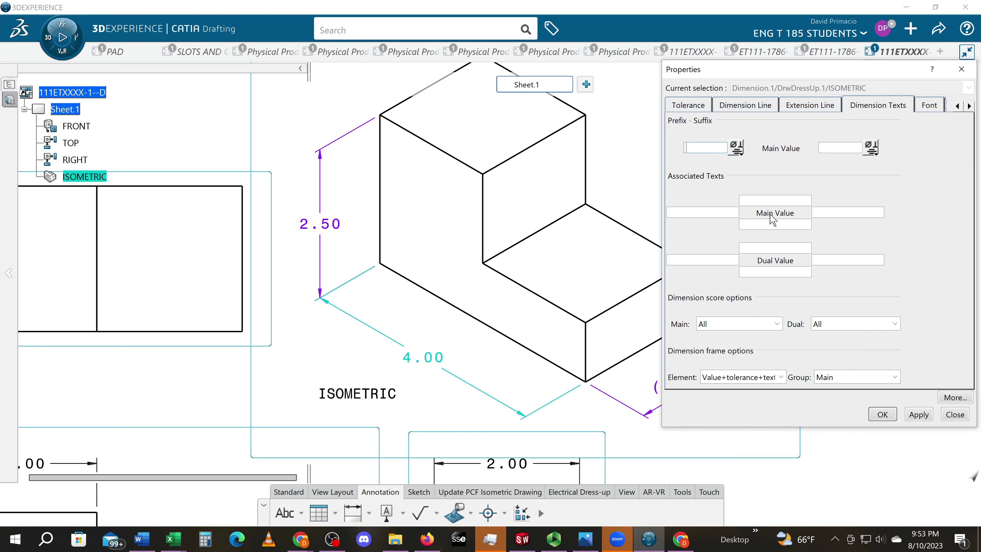
pyautogui.click(671, 213)
pyautogui.click(813, 212)
pyautogui.click(877, 414)
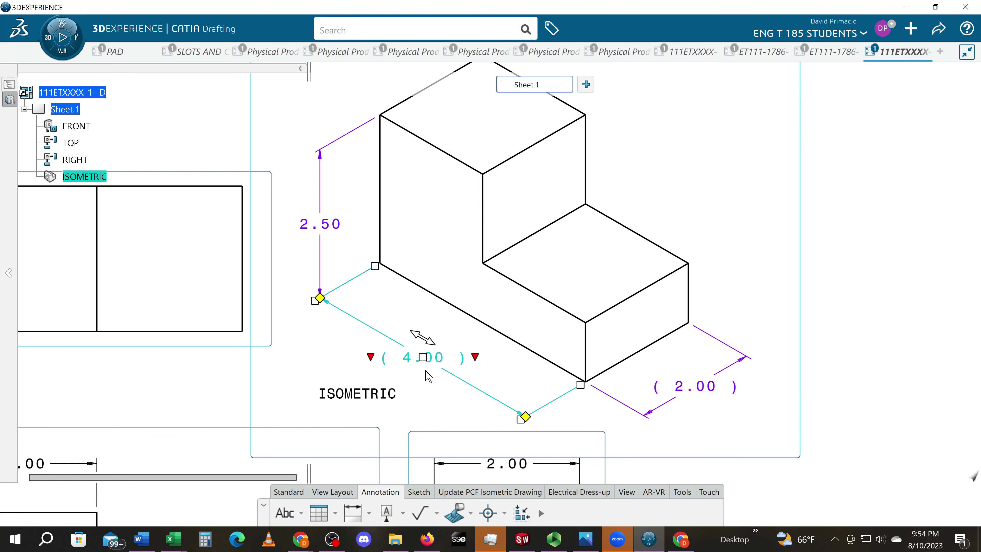
# Add ( and ) as associated texts around the 2.50 height dimension so it reads ( 2.50 ).
pyautogui.click(326, 226)
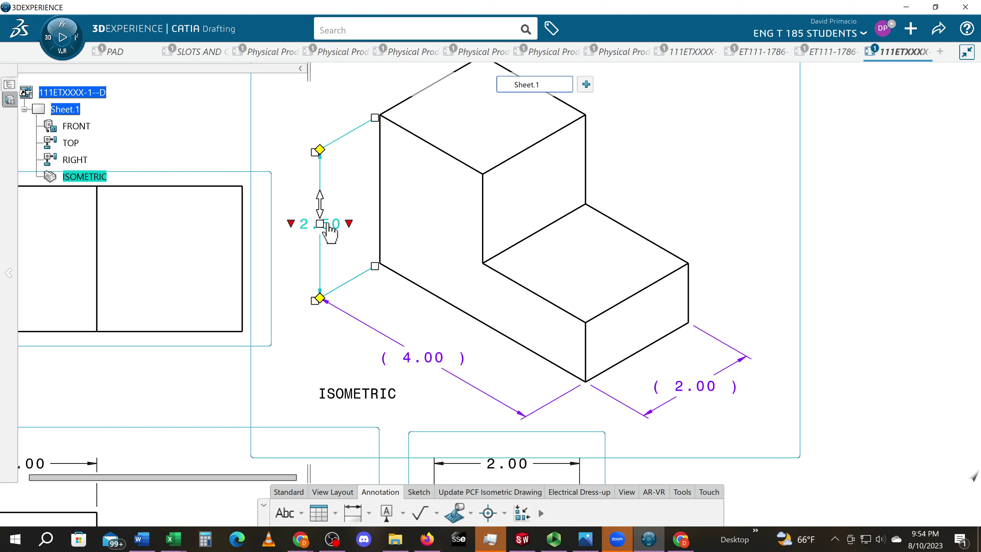
pyautogui.rightClick(325, 224)
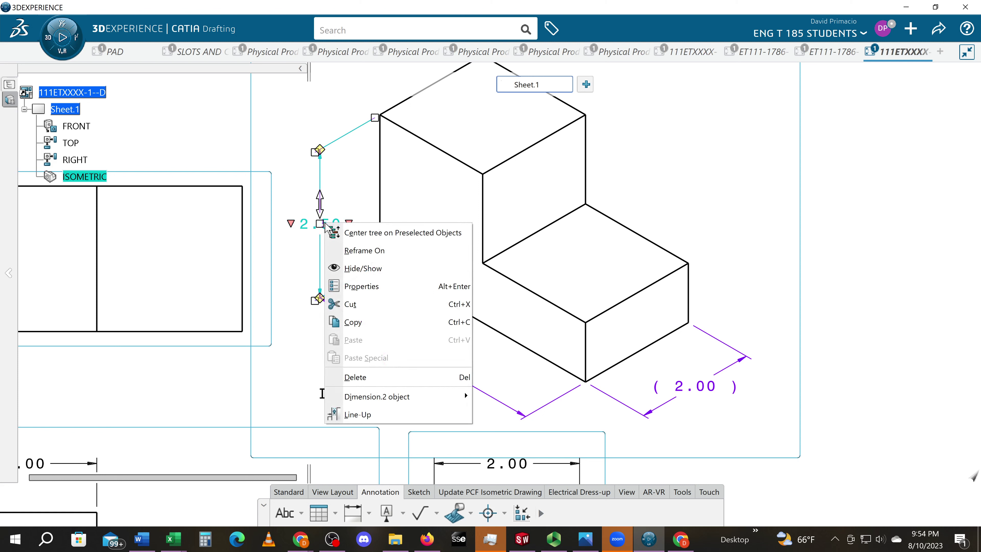
pyautogui.click(352, 290)
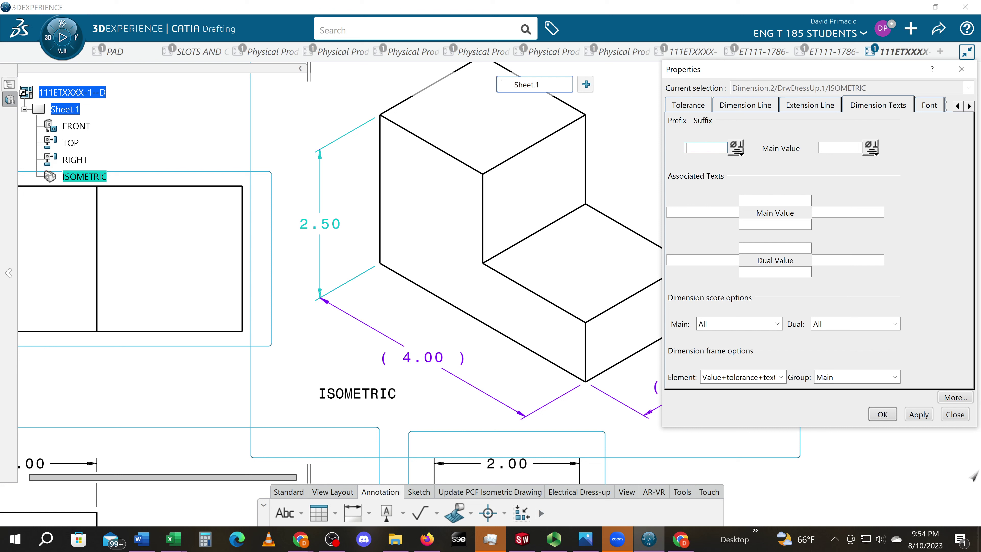
pyautogui.click(705, 212)
pyautogui.click(815, 211)
pyautogui.click(882, 413)
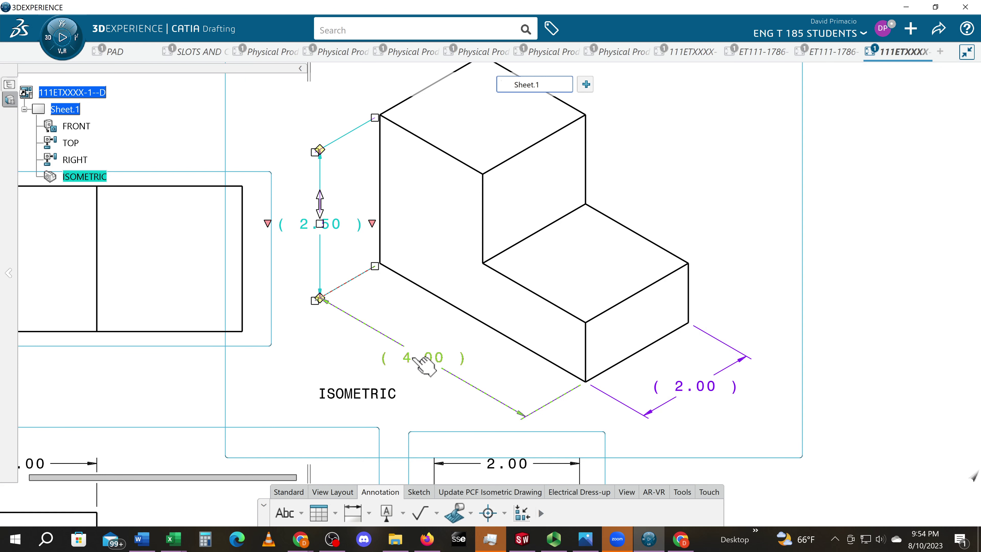
pyautogui.moveTo(324, 372)
pyautogui.mouseDown(button='middle')
pyautogui.moveTo(464, 361)
pyautogui.moveTo(481, 343)
pyautogui.mouseUp(button='middle')
pyautogui.click(410, 392)
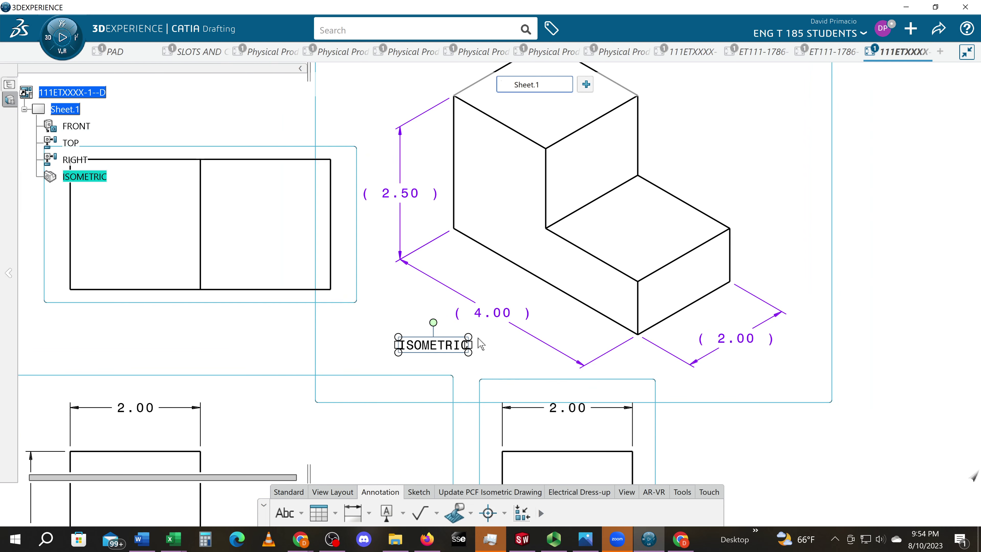
pyautogui.click(539, 327)
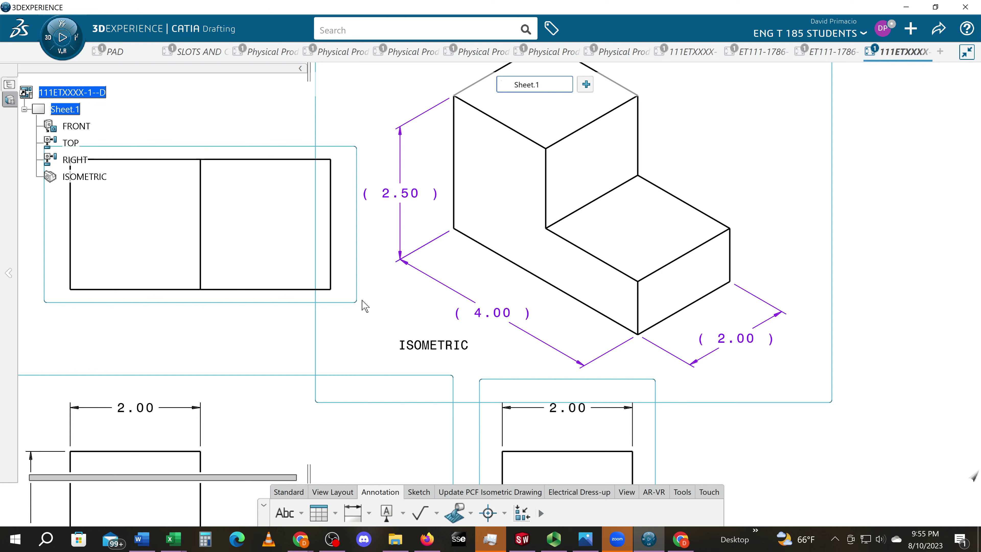
pyautogui.moveTo(364, 304); pyautogui.dragTo(363, 355, button='middle')
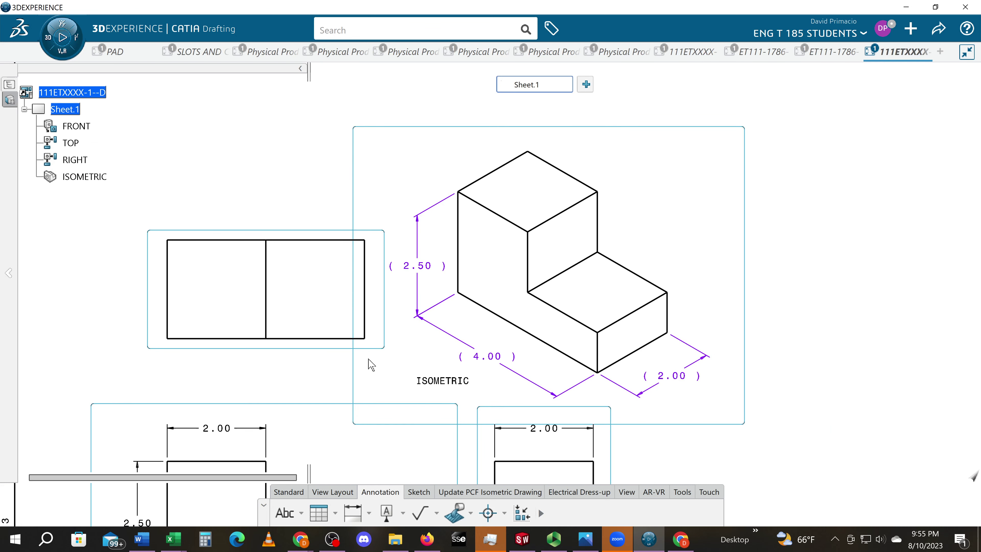
pyautogui.moveTo(371, 365)
pyautogui.keyDown('ctrl'); pyautogui.mouseDown(button='middle')
pyautogui.moveTo(377, 357)
pyautogui.moveTo(363, 370)
pyautogui.mouseUp(button='middle'); pyautogui.keyUp('ctrl')
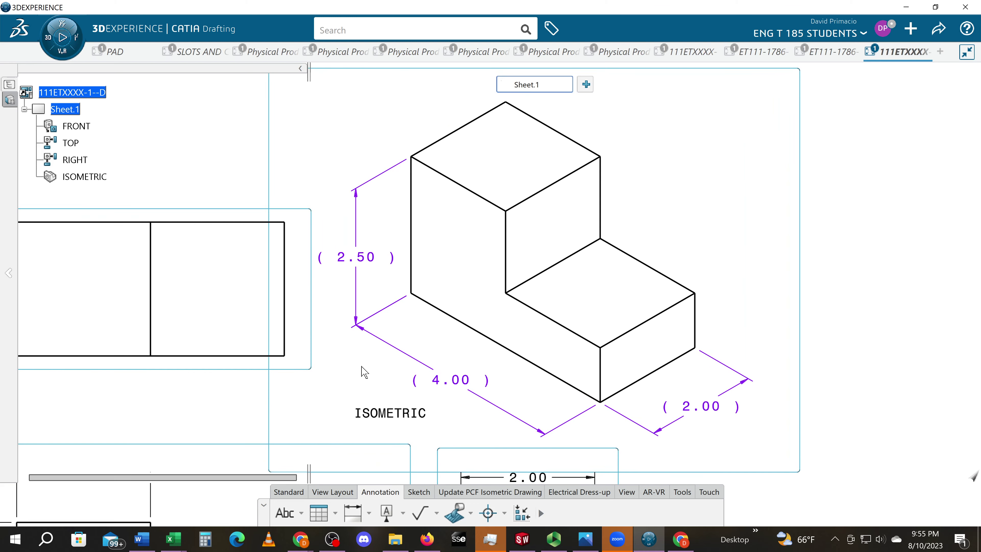